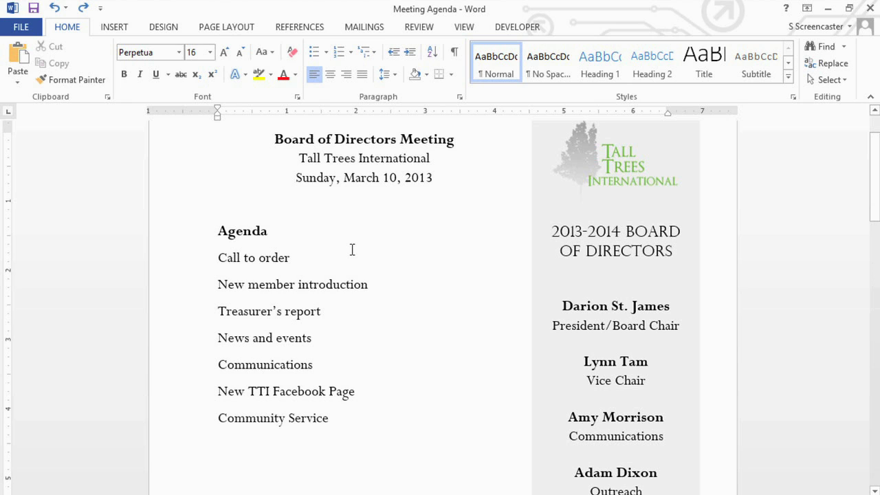
Format the seven agenda items as a bulleted list with arrowhead bullets.
{"action": "left_click_drag", "start_coordinate": [217, 258], "coordinate": [342, 443]}
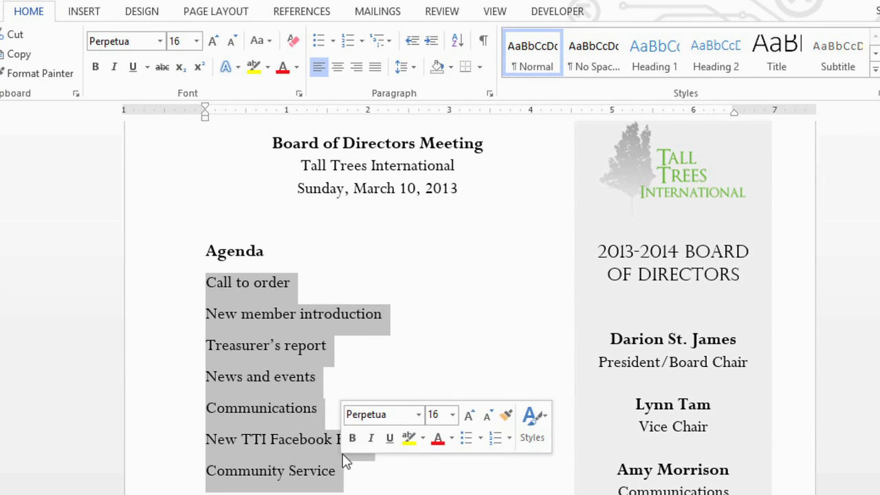
{"action": "left_click", "coordinate": [318, 41]}
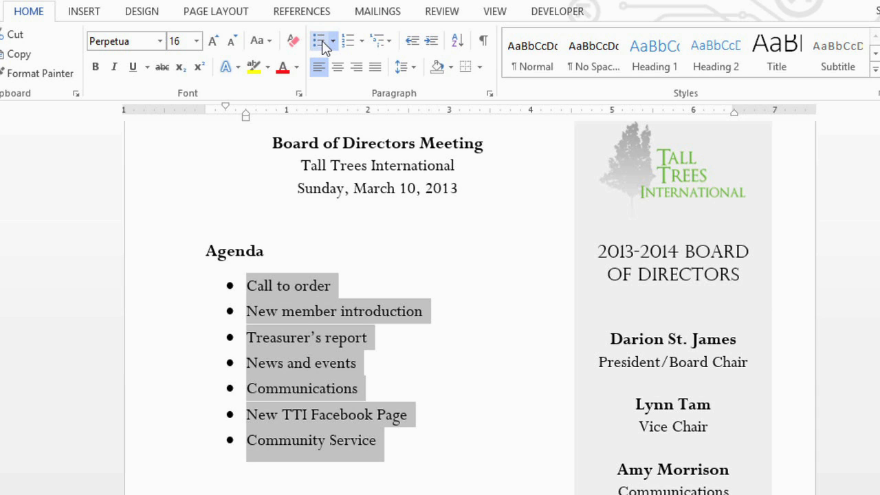
{"action": "left_click", "coordinate": [333, 42]}
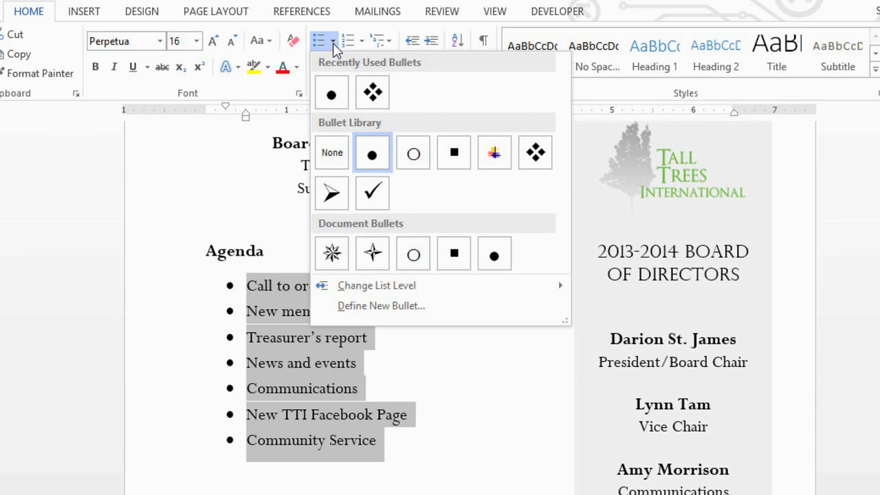
{"action": "left_click", "coordinate": [331, 194]}
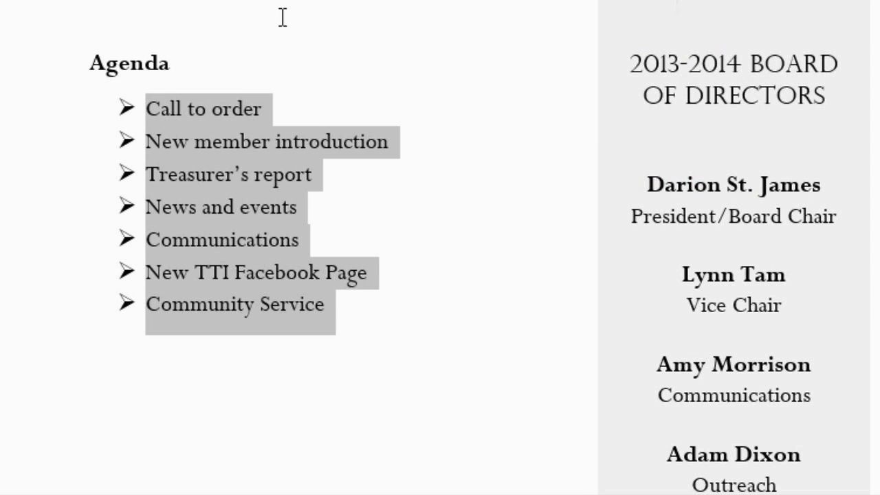
Add Fundraising, Chair's report and Adjournment as new bulleted items after Community Service, then end the list.
{"action": "left_click", "coordinate": [372, 312]}
{"action": "key", "text": "Return"}
{"action": "type", "text": "Fundraising"}
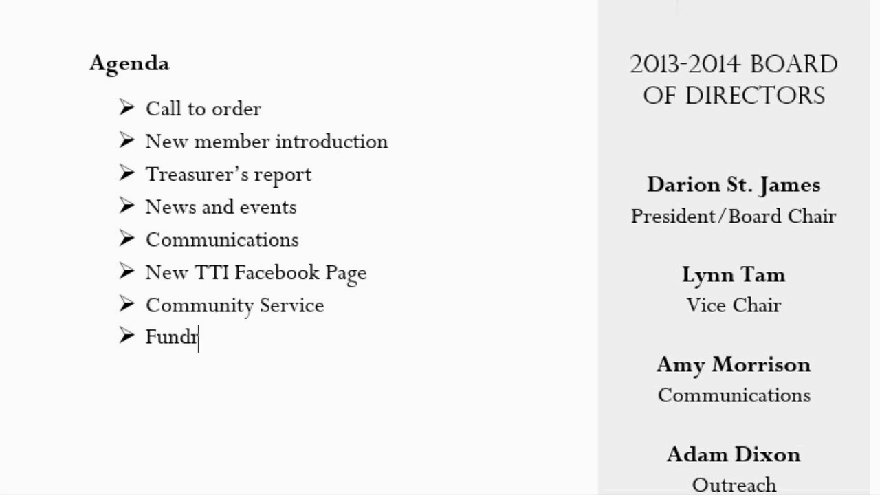
{"action": "key", "text": "Return"}
{"action": "type", "text": "Chair's"}
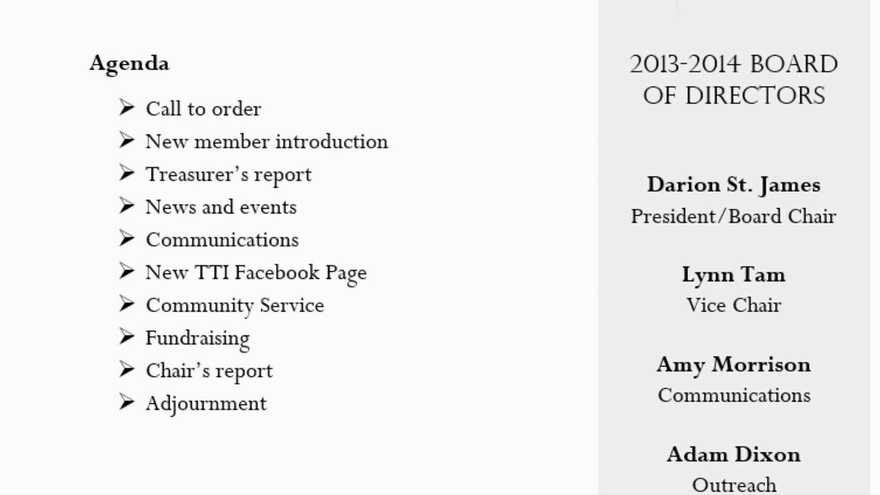
{"action": "key", "text": "Return"}
{"action": "key", "text": "Return"}
Number the eight Farewell dinner tasks using the 1) numbering format.
{"action": "scroll", "coordinate": [375, 315], "scroll_direction": "down", "scroll_amount": 15}
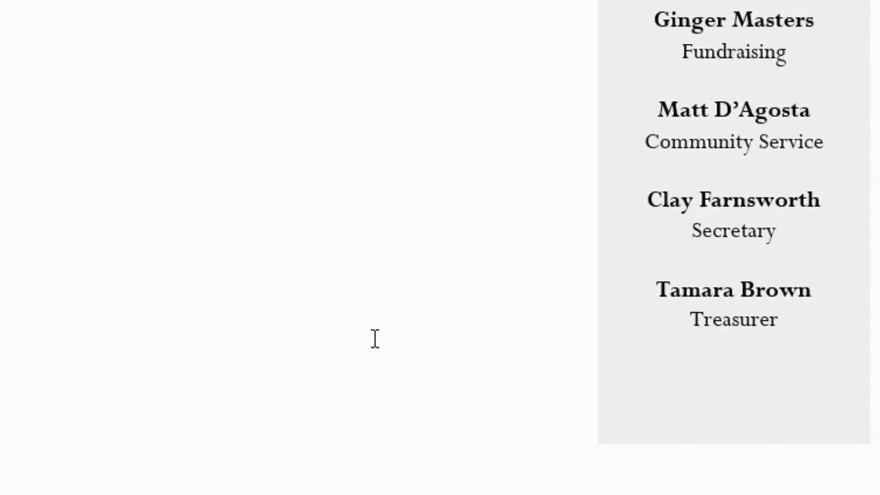
{"action": "scroll", "coordinate": [374, 426], "scroll_direction": "down", "scroll_amount": 4}
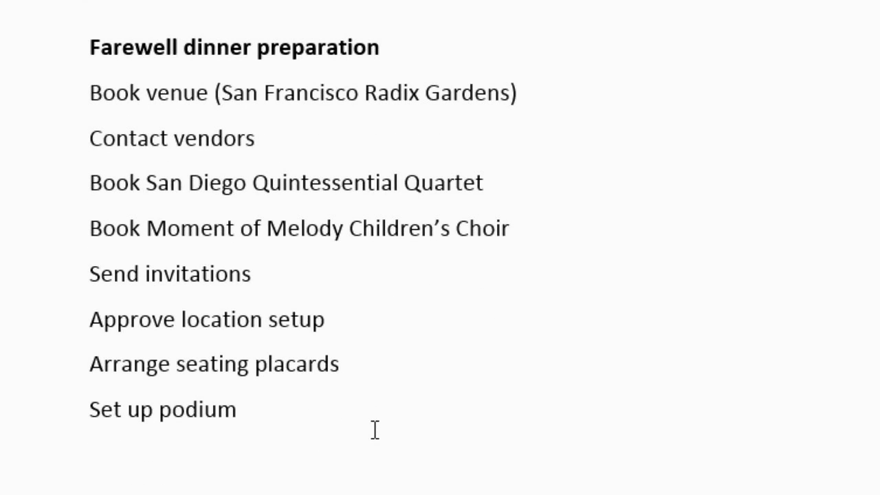
{"action": "left_click_drag", "start_coordinate": [91, 91], "coordinate": [277, 401]}
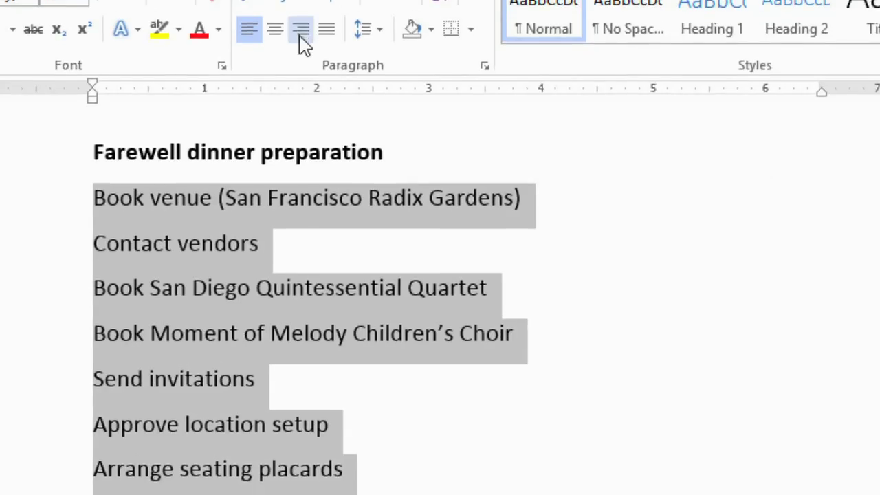
{"action": "left_click", "coordinate": [303, 5]}
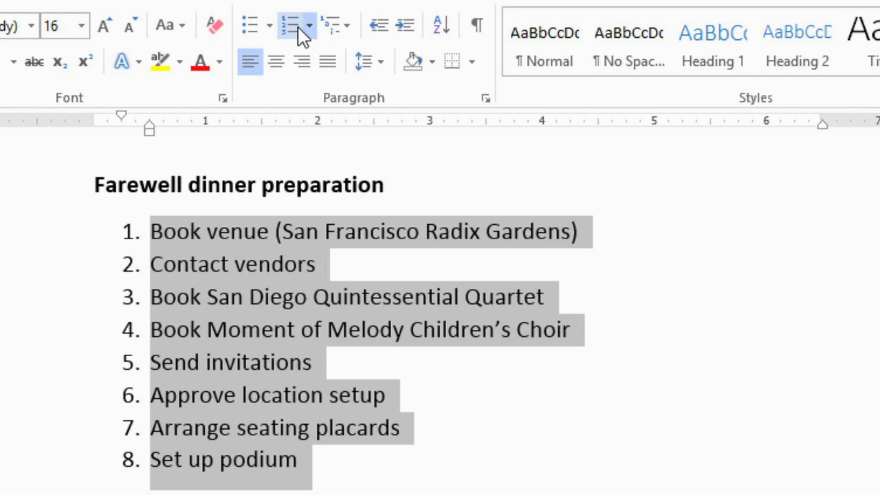
{"action": "left_click", "coordinate": [309, 27]}
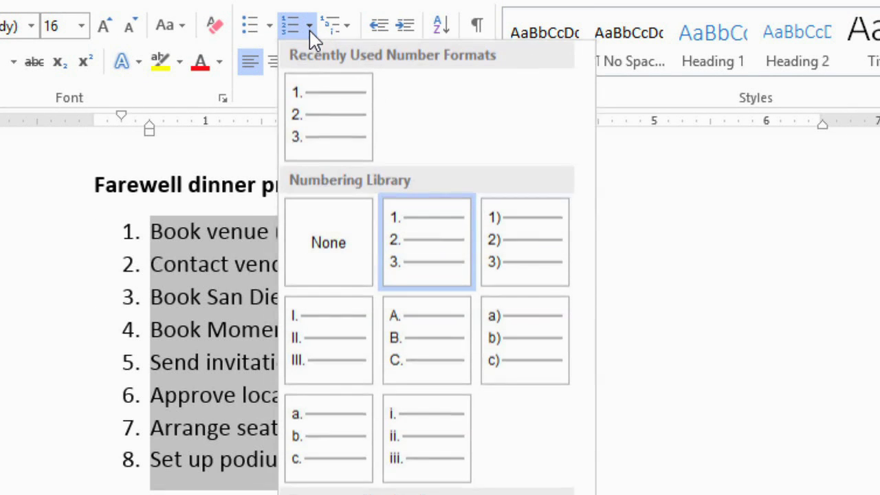
{"action": "left_click", "coordinate": [531, 256]}
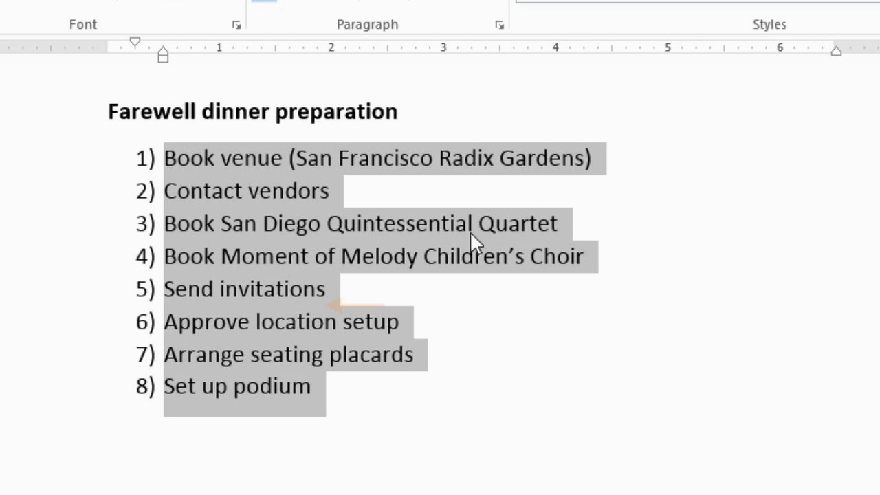
Insert a bold 'Day of the dinner' heading line after Send invitations.
{"action": "left_click", "coordinate": [336, 292]}
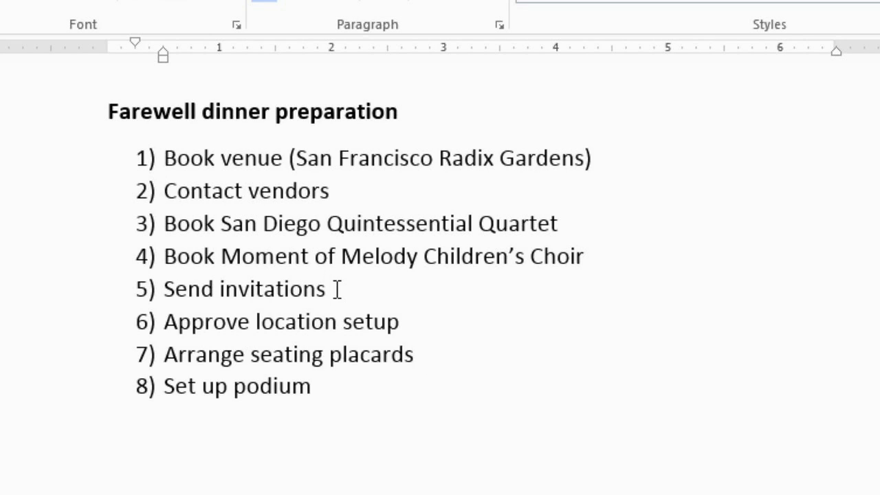
{"action": "key", "text": "Return"}
{"action": "key", "text": "Return"}
{"action": "key", "text": "ctrl+b"}
{"action": "type", "text": "Day "}
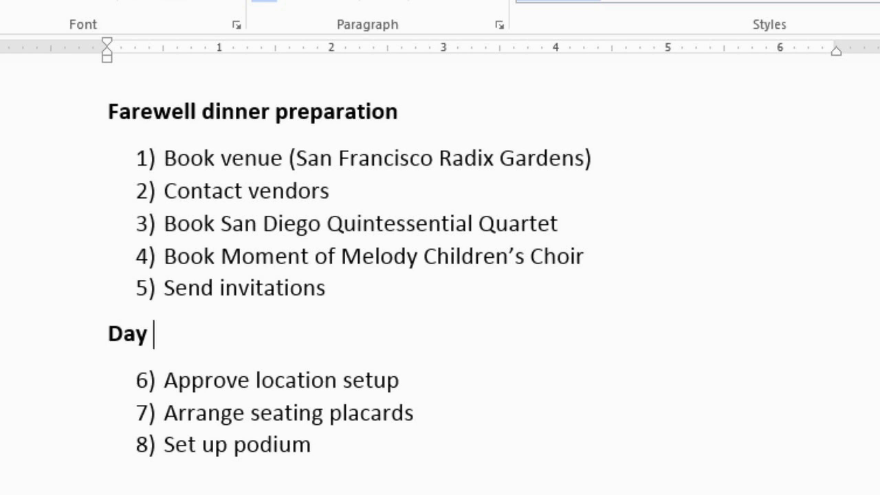
{"action": "type", "text": "of the dinner"}
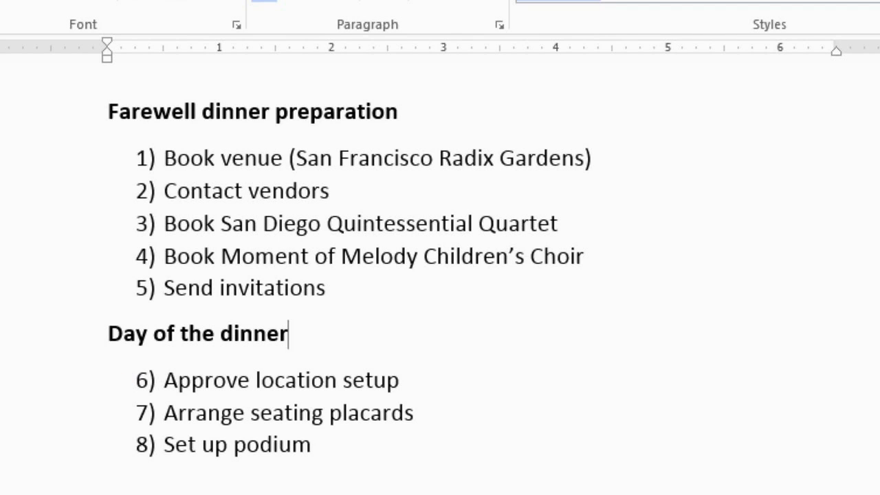
Make the tasks below the heading continue numbering as 6) to 8).
{"action": "right_click", "coordinate": [142, 379]}
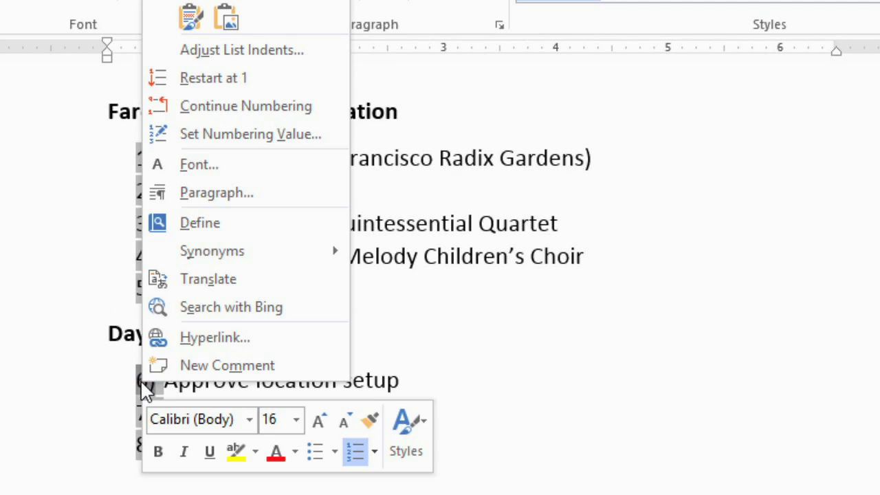
{"action": "left_click", "coordinate": [200, 80]}
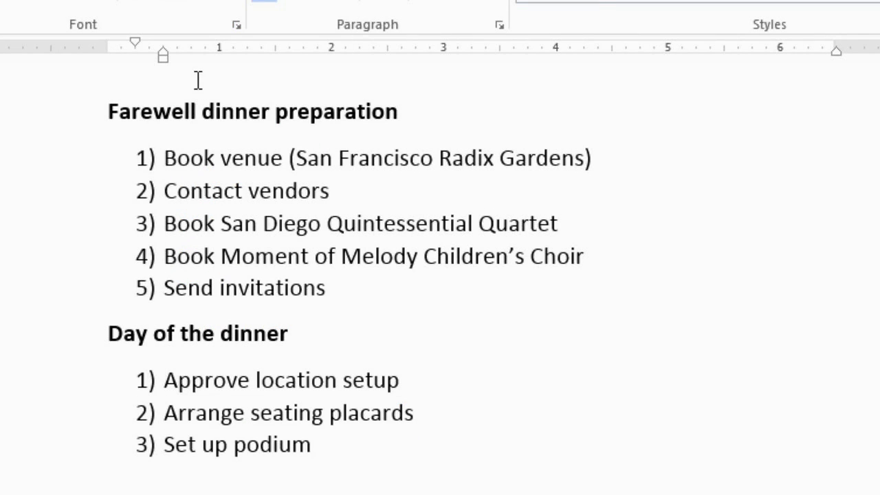
{"action": "right_click", "coordinate": [143, 380]}
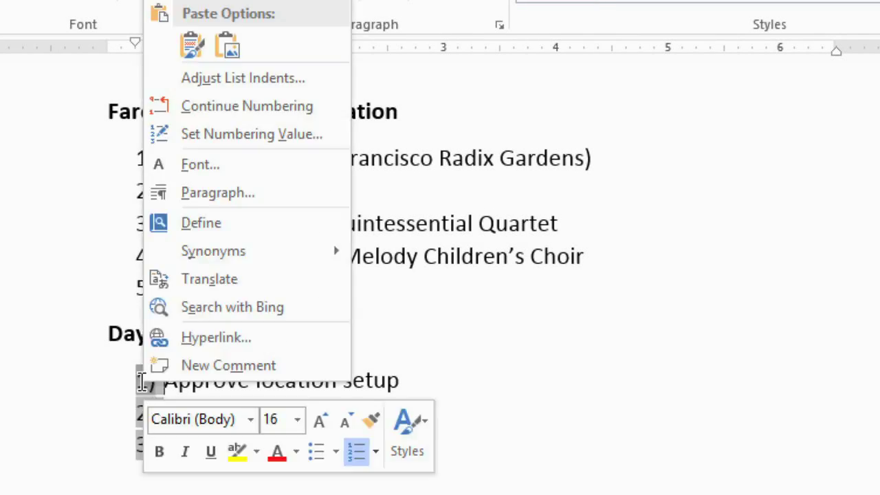
{"action": "left_click", "coordinate": [198, 112]}
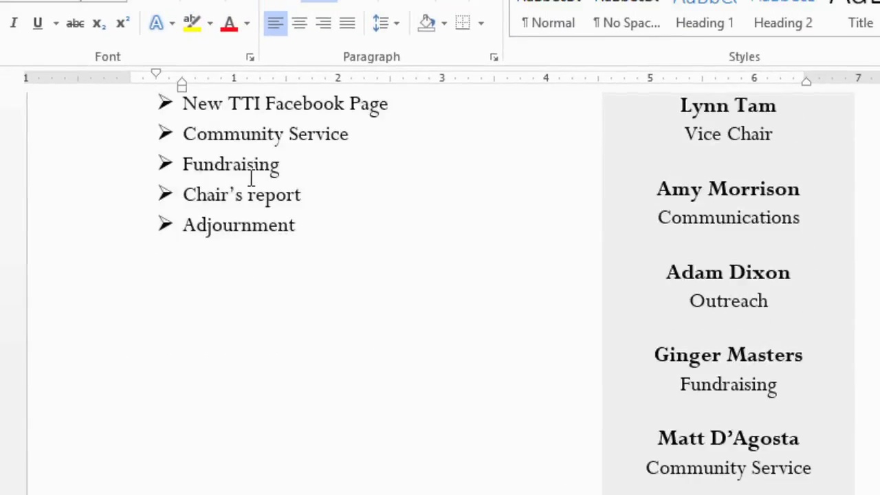
Start defining a new custom bullet for the ten agenda items.
{"action": "left_click_drag", "start_coordinate": [218, 178], "coordinate": [356, 416]}
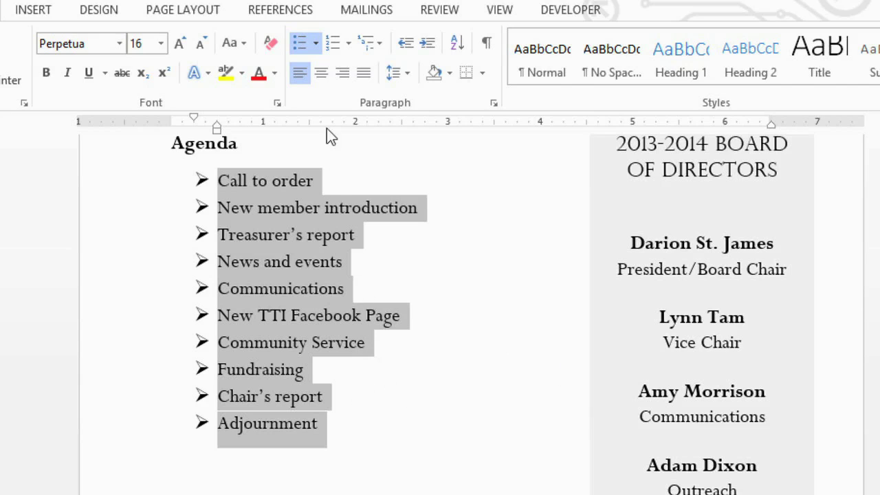
{"action": "left_click", "coordinate": [316, 43]}
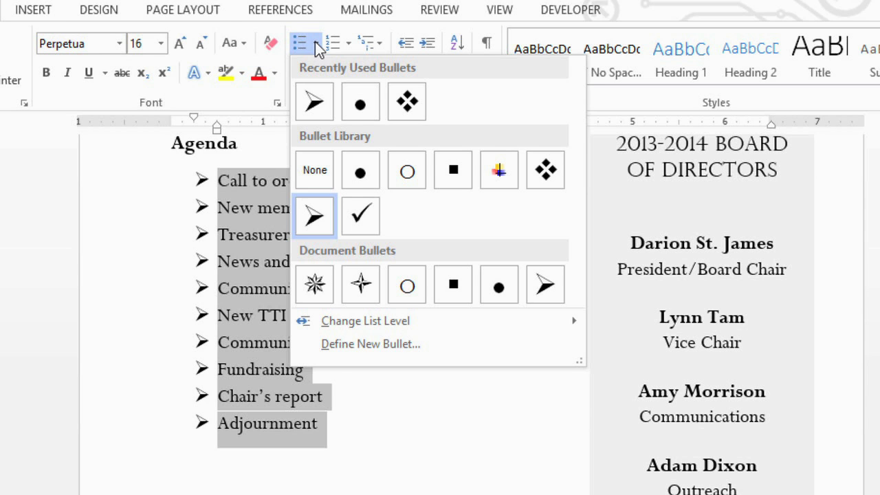
{"action": "left_click", "coordinate": [358, 345]}
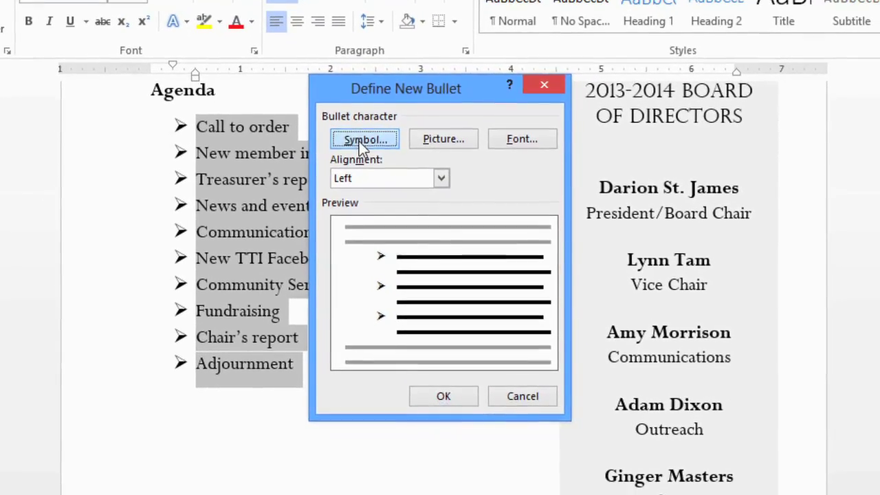
Pick the solid right-pointing triangle (code 125) from Wingdings 3 as the bullet symbol.
{"action": "left_click", "coordinate": [382, 177]}
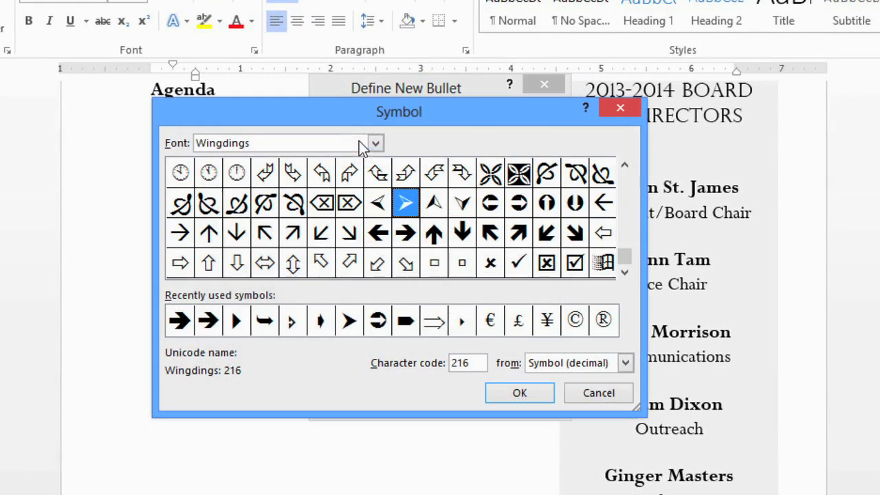
{"action": "left_click", "coordinate": [375, 143]}
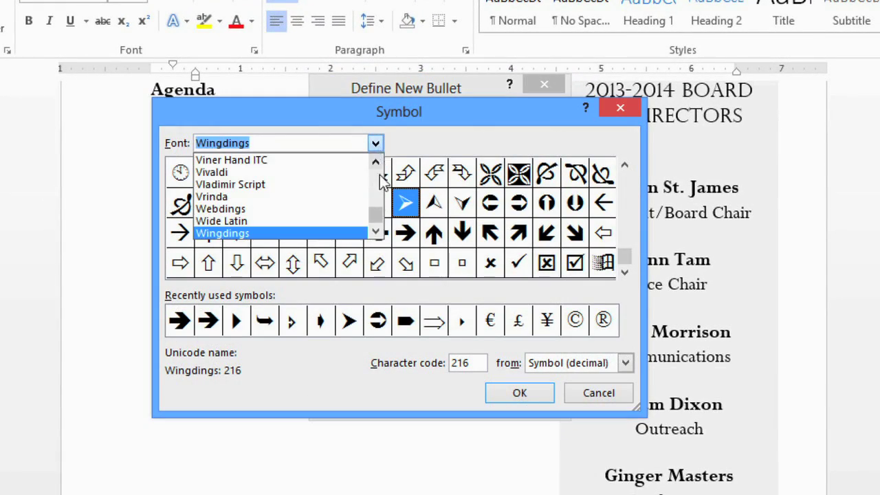
{"action": "left_click", "coordinate": [375, 232]}
{"action": "left_click", "coordinate": [375, 231]}
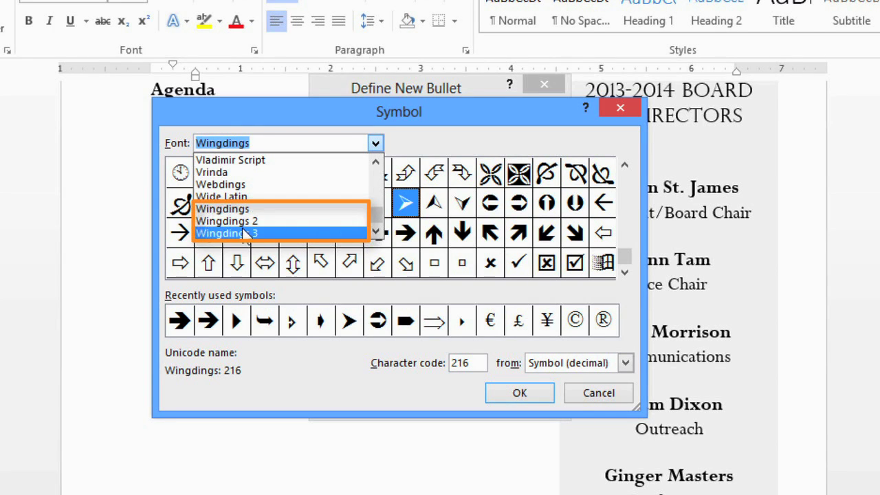
{"action": "left_click", "coordinate": [232, 233]}
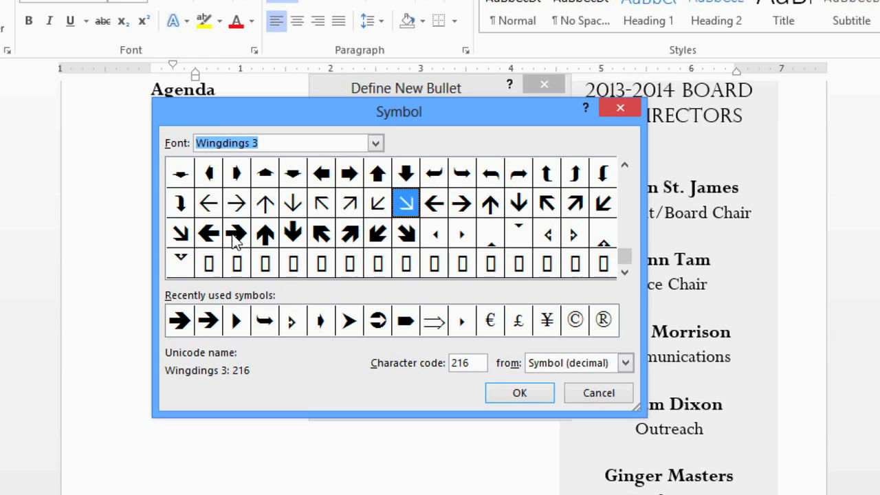
{"action": "left_click", "coordinate": [623, 167]}
{"action": "left_click", "coordinate": [623, 167]}
{"action": "left_click", "coordinate": [622, 167]}
{"action": "left_click", "coordinate": [623, 167]}
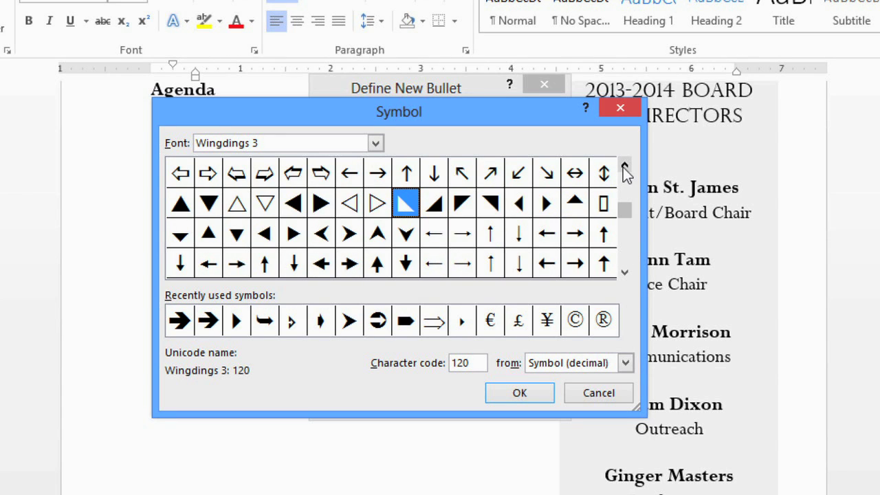
{"action": "left_click", "coordinate": [547, 204]}
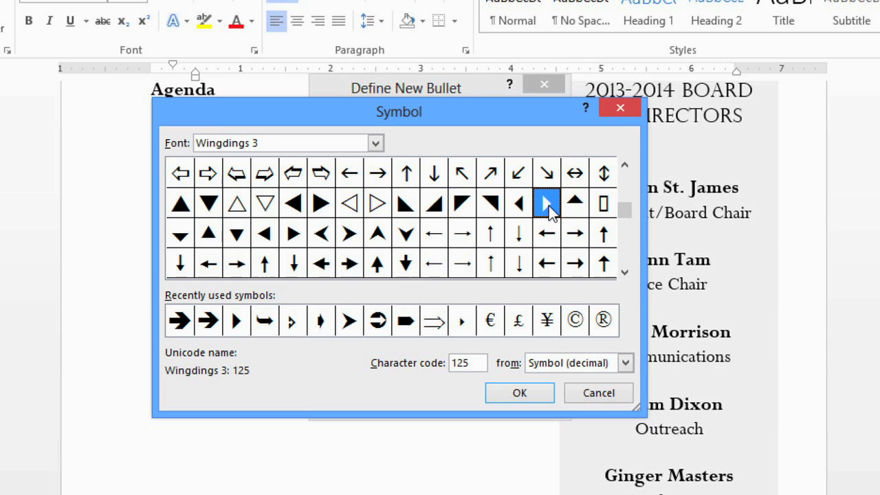
{"action": "left_click", "coordinate": [527, 397]}
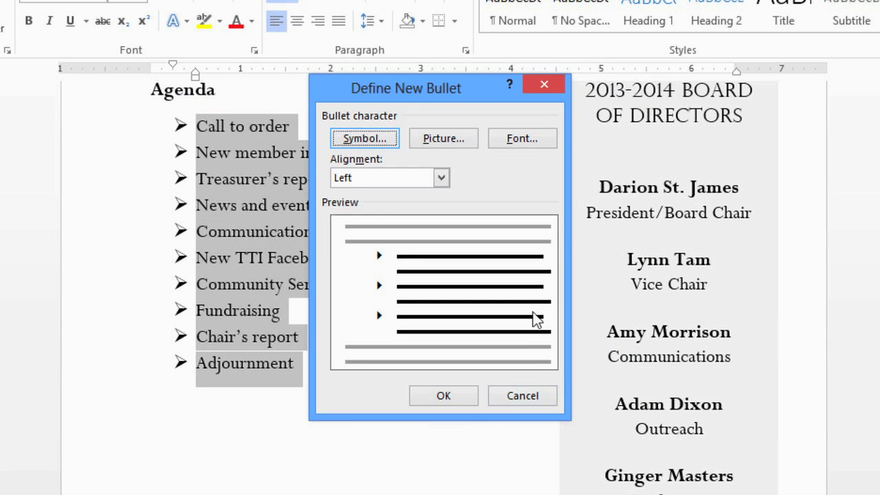
Colour the triangle bullet green and apply it to all ten agenda items.
{"action": "left_click", "coordinate": [521, 141]}
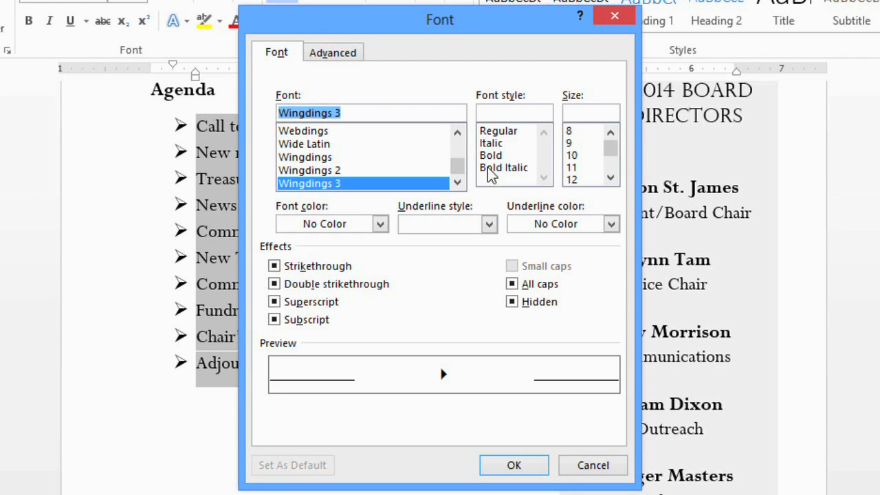
{"action": "left_click", "coordinate": [380, 224]}
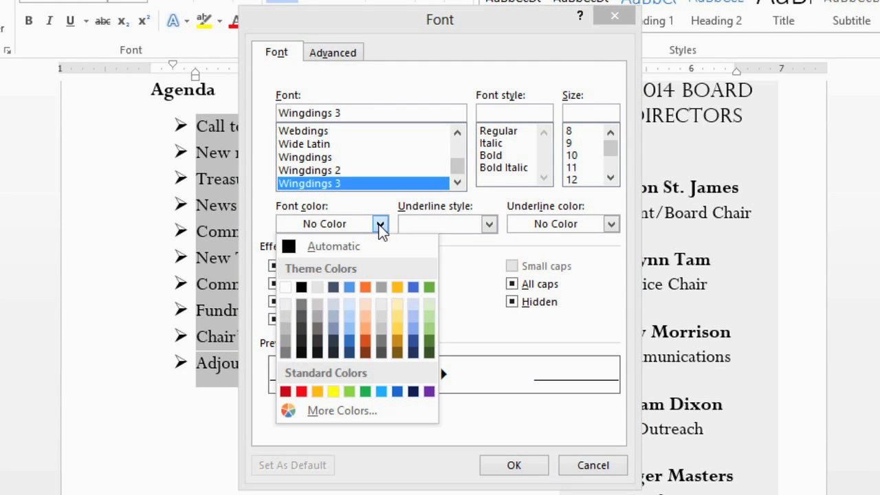
{"action": "left_click", "coordinate": [429, 288]}
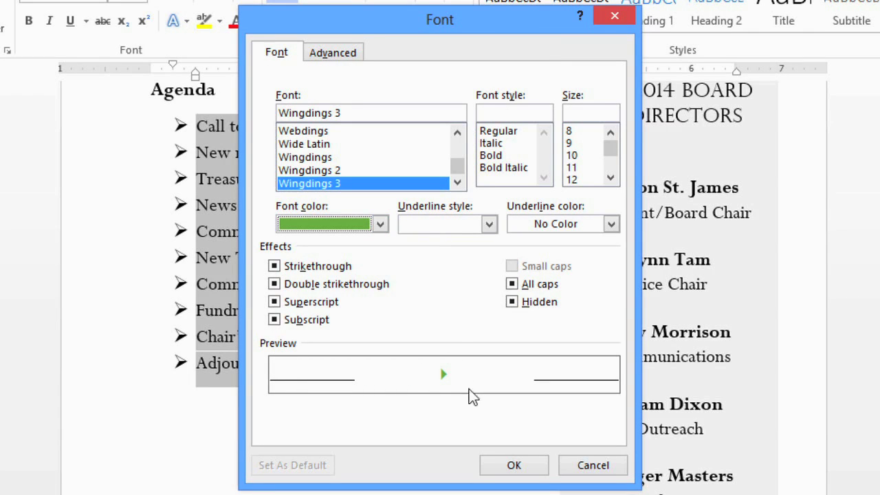
{"action": "left_click", "coordinate": [509, 464]}
{"action": "left_click", "coordinate": [472, 402]}
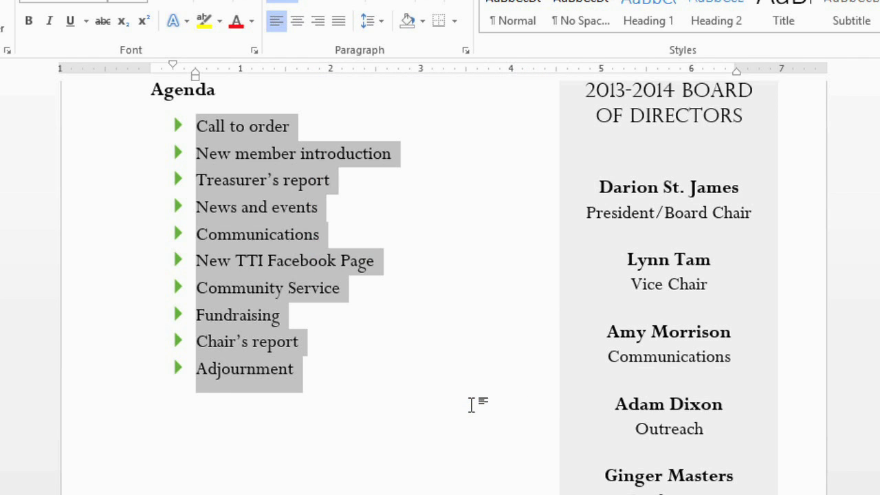
{"action": "left_click", "coordinate": [472, 404]}
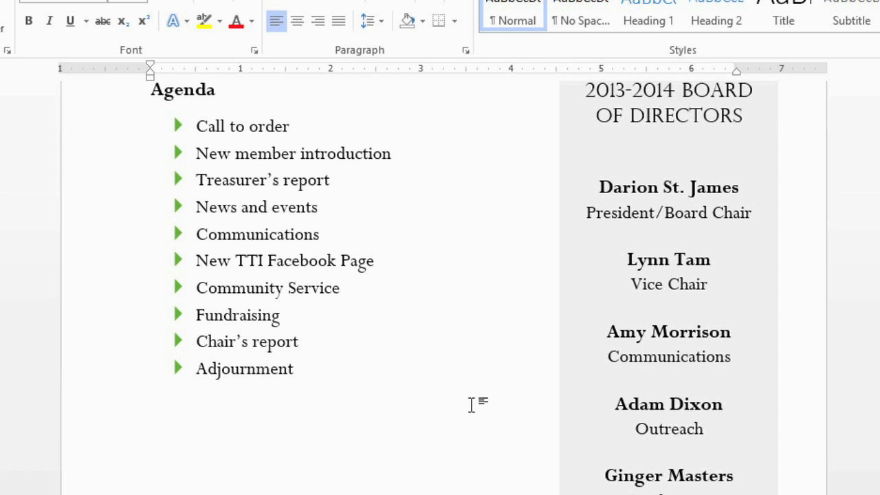
Add indented sub-items under News and events, starting with Announcement of Chair's retirement and Farewell dinner.
{"action": "left_click", "coordinate": [322, 208]}
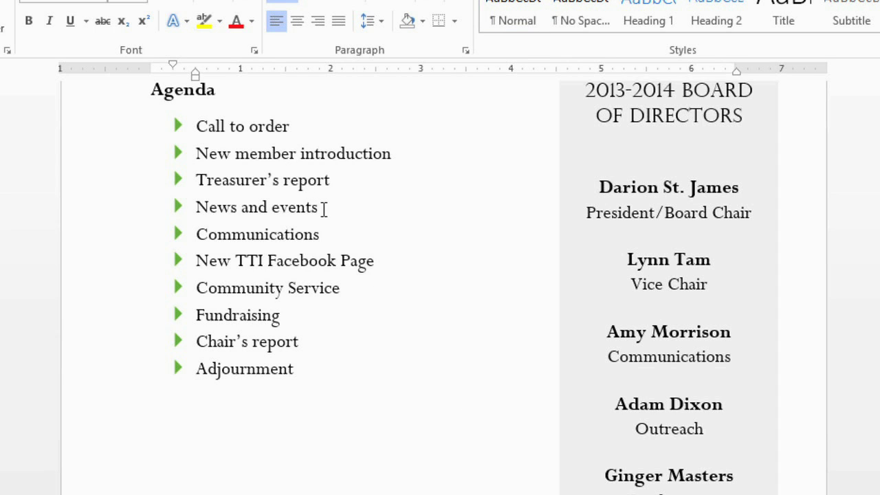
{"action": "key", "text": "Return"}
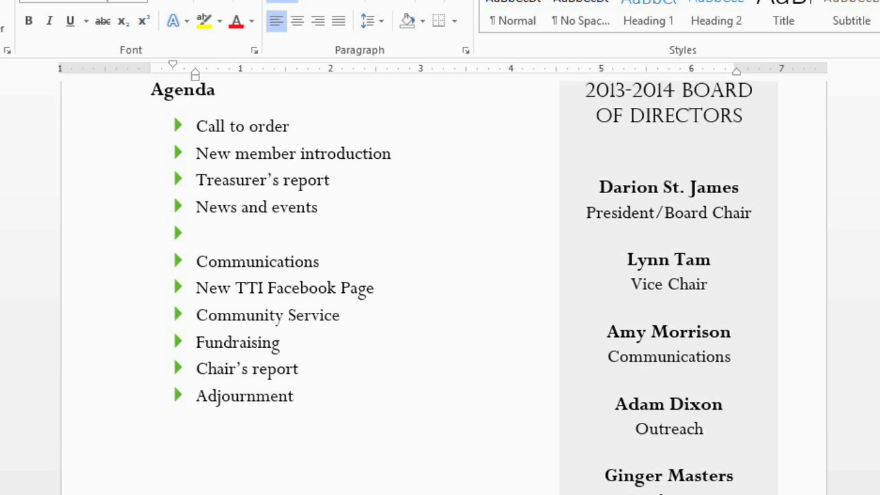
{"action": "key", "text": "Tab"}
{"action": "type", "text": "Announcement of Chair's retirement"}
{"action": "key", "text": "Return"}
{"action": "type", "text": "Farewell dinner March 29"}
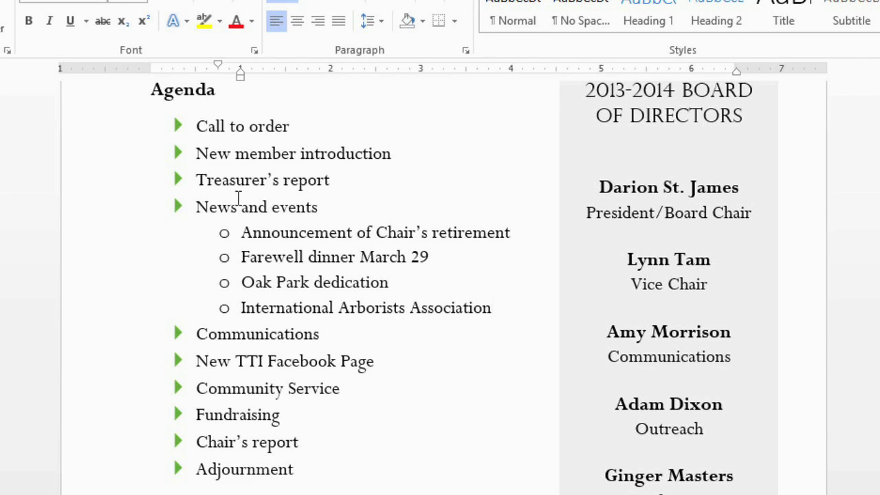
Place Farewell dinner March 29 at the third level and give second-level items diamond bullets.
{"action": "left_click", "coordinate": [240, 257]}
{"action": "key", "text": "Tab"}
{"action": "key", "text": "Tab"}
{"action": "key", "text": "Tab"}
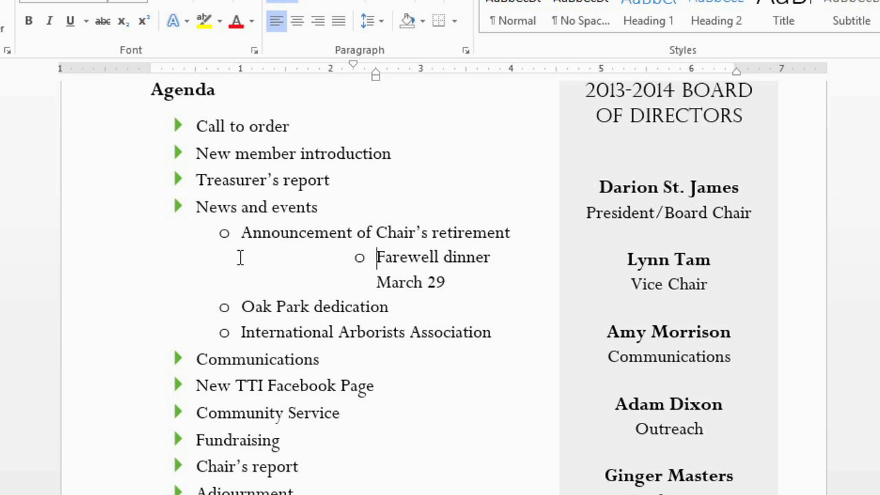
{"action": "key", "text": "shift+Tab"}
{"action": "key", "text": "shift+Tab"}
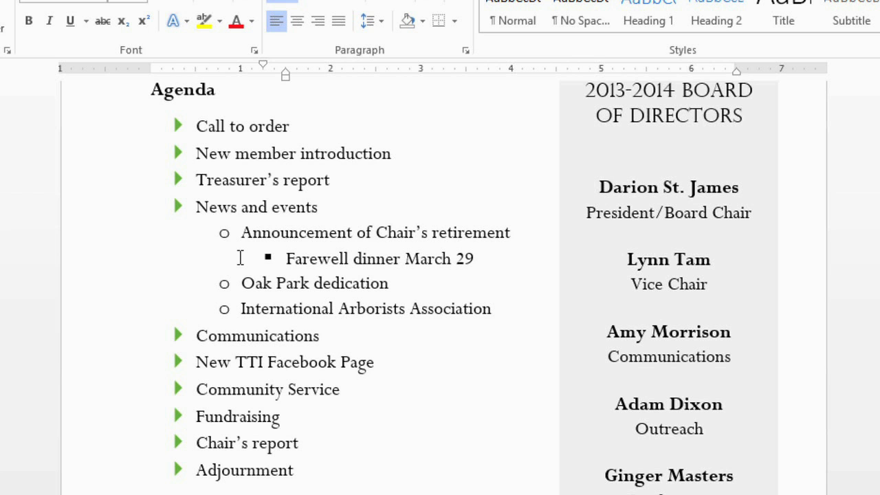
{"action": "left_click", "coordinate": [241, 233]}
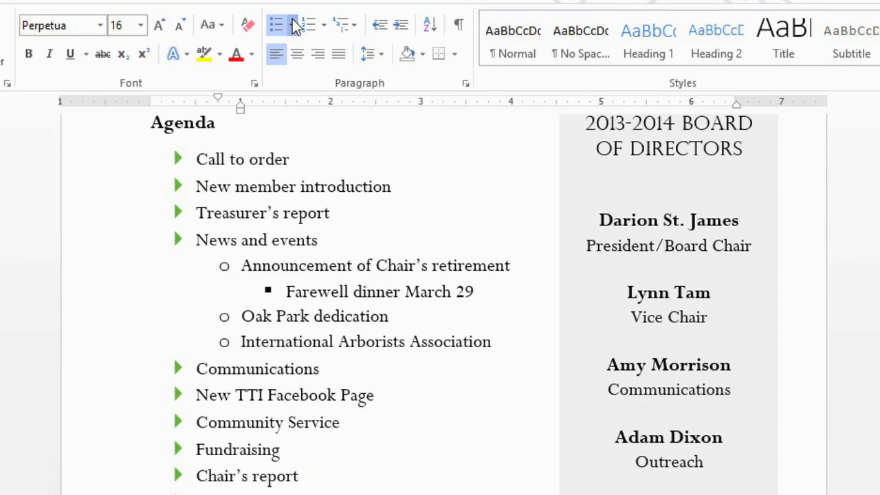
{"action": "left_click", "coordinate": [293, 25]}
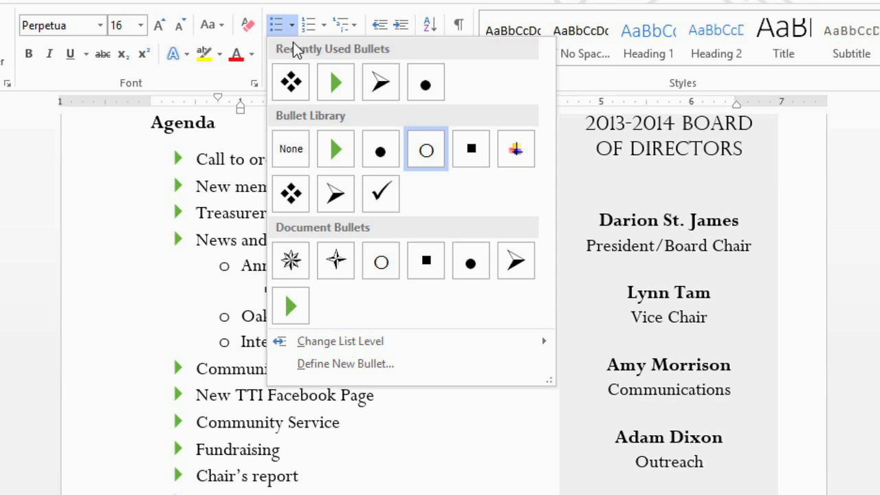
{"action": "left_click", "coordinate": [291, 194]}
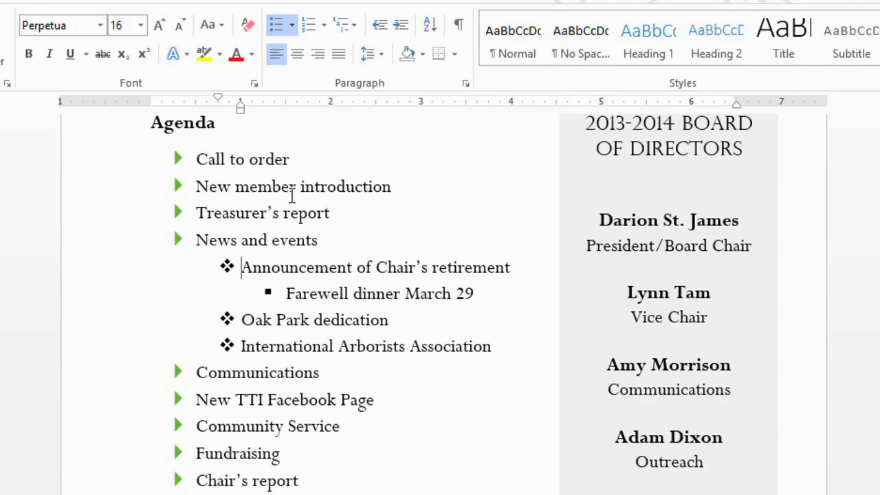
Apply the I. Heading 1 / A. Heading 2 multilevel outline numbering to the agenda.
{"action": "left_click", "coordinate": [338, 28]}
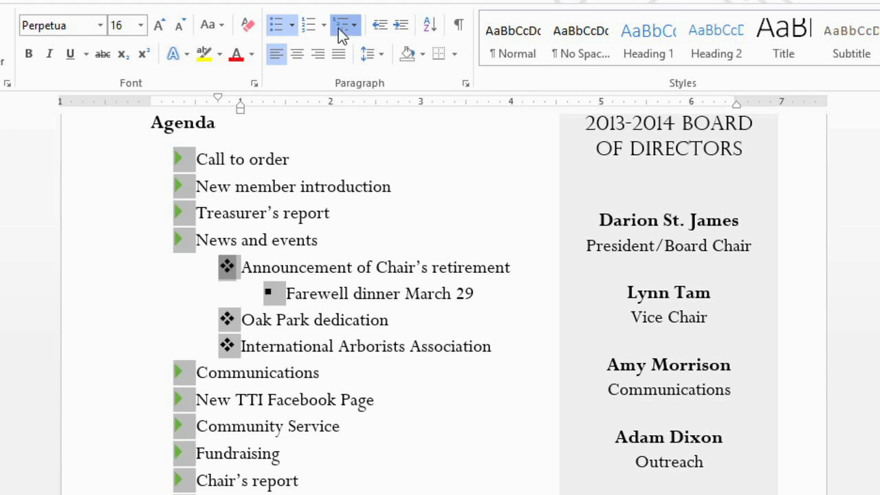
{"action": "mouse_move", "coordinate": [363, 301]}
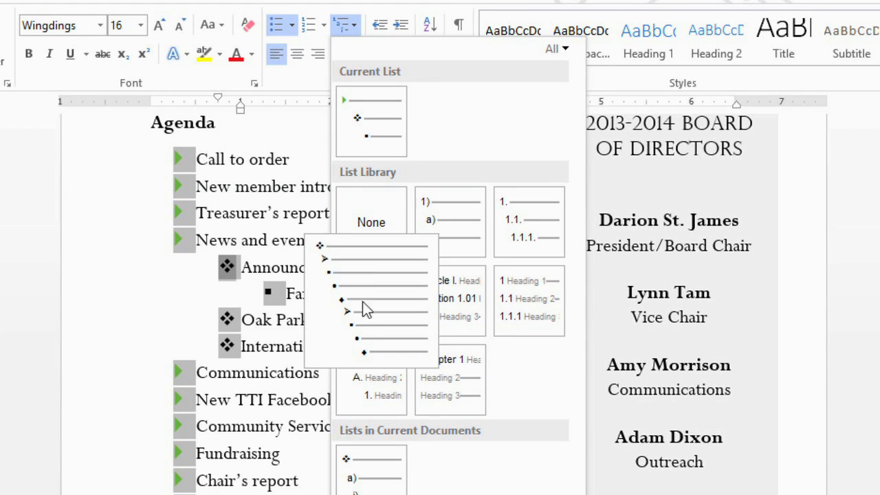
{"action": "left_click", "coordinate": [364, 379]}
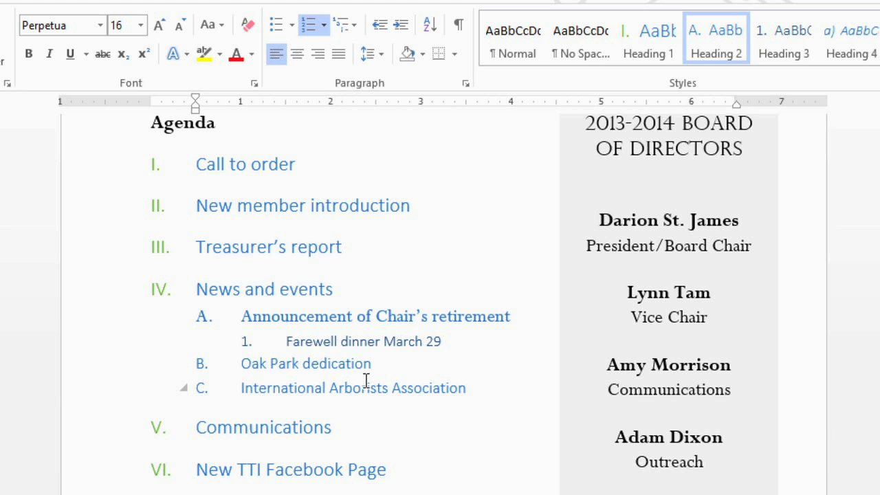